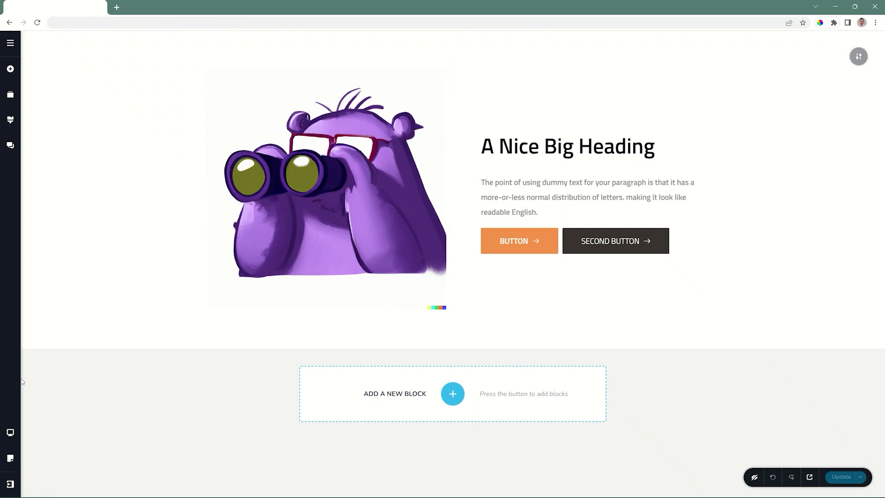
- Preview the page in the tablet and mobile layouts and return to the desktop view
{"action": "left_click", "coordinate": [11, 432]}
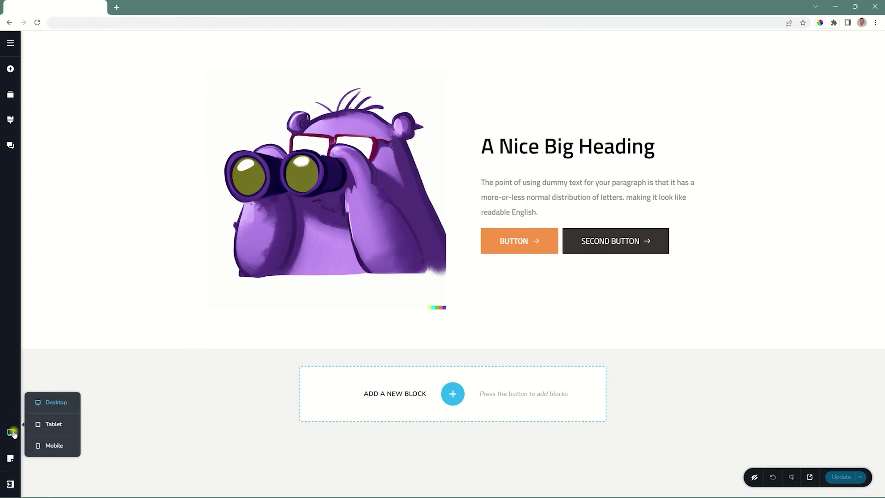
{"action": "left_click", "coordinate": [57, 426]}
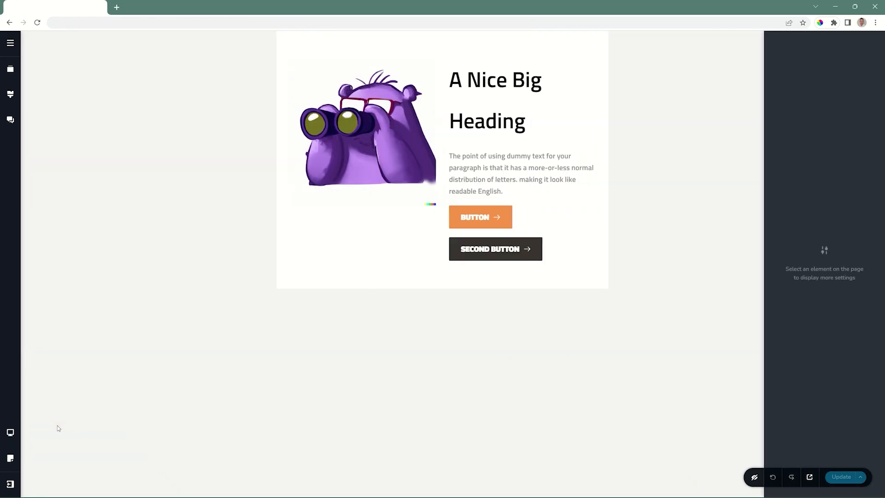
{"action": "left_click", "coordinate": [11, 434]}
{"action": "mouse_move", "coordinate": [11, 434]}
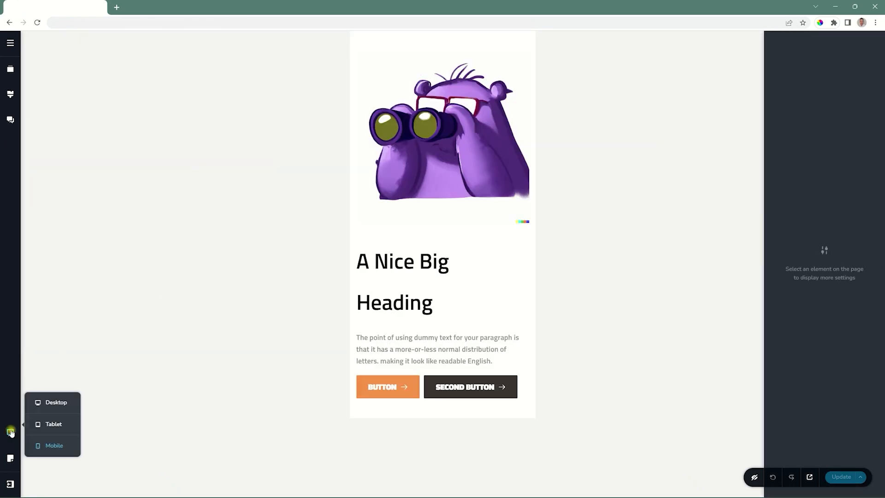
{"action": "left_click", "coordinate": [50, 402]}
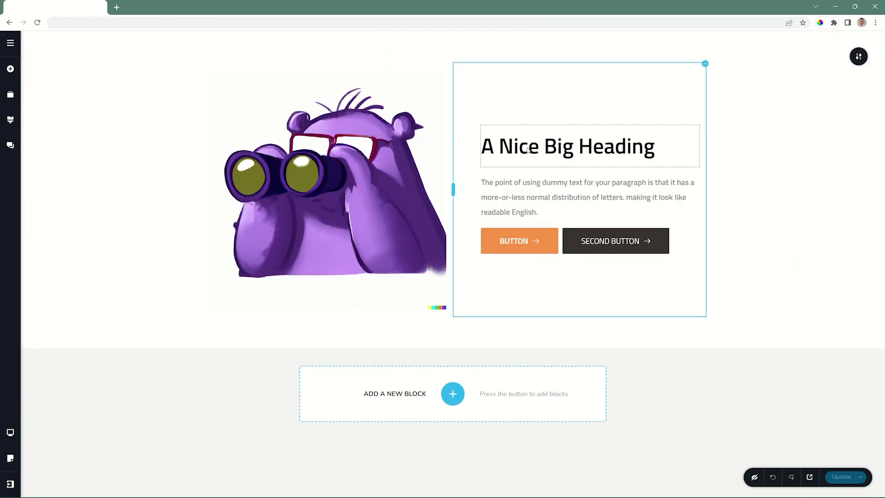
- Compare the heading's available editing options in the desktop, tablet and mobile views, and return to the desktop view
{"action": "left_click", "coordinate": [528, 149]}
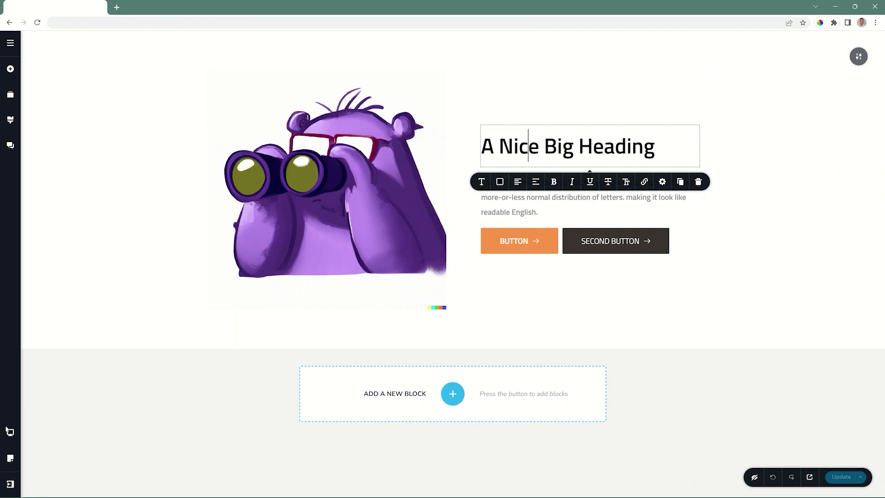
{"action": "left_click", "coordinate": [10, 433]}
{"action": "left_click", "coordinate": [44, 423]}
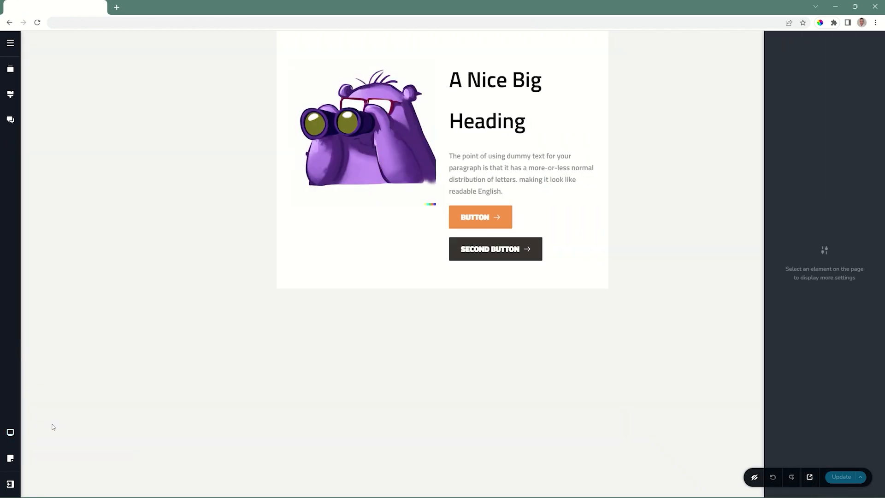
{"action": "left_click", "coordinate": [506, 80]}
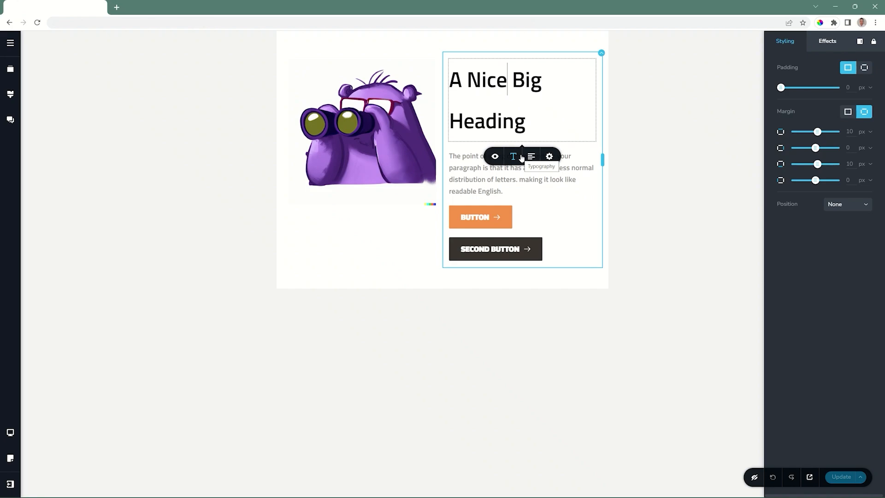
{"action": "left_click", "coordinate": [10, 431]}
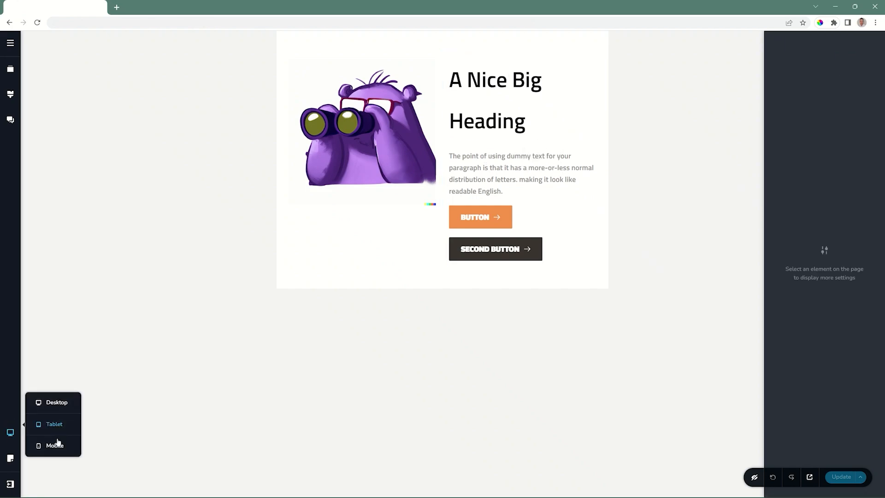
{"action": "left_click", "coordinate": [55, 446]}
{"action": "left_click", "coordinate": [399, 258]}
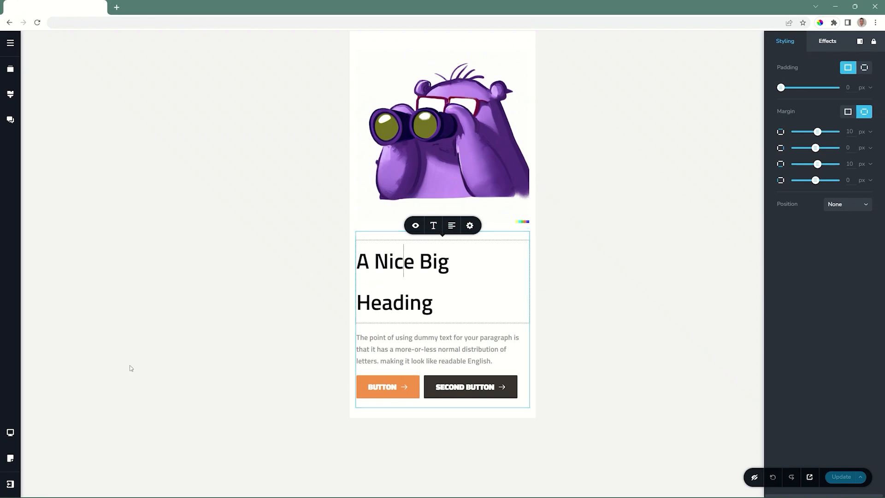
{"action": "left_click", "coordinate": [11, 432]}
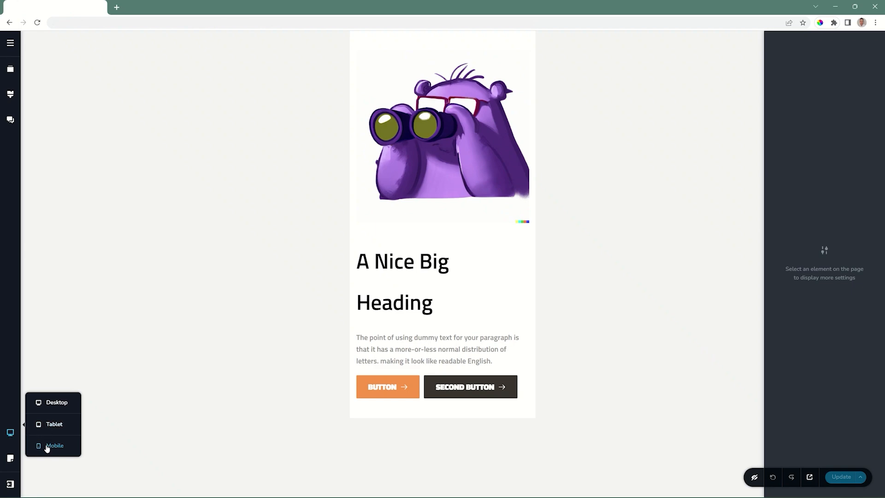
{"action": "left_click", "coordinate": [50, 403]}
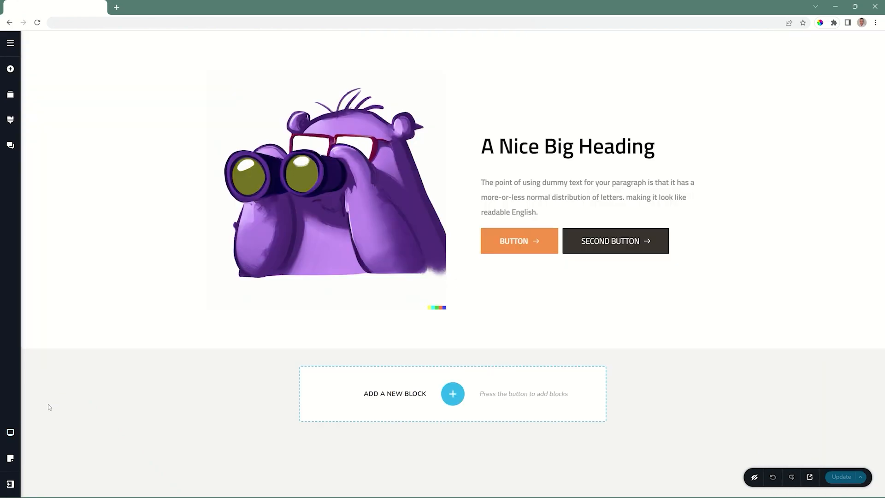
- Compare the orange button's editing options in the desktop and tablet views, opening its size settings in the tablet view
{"action": "left_click", "coordinate": [516, 239]}
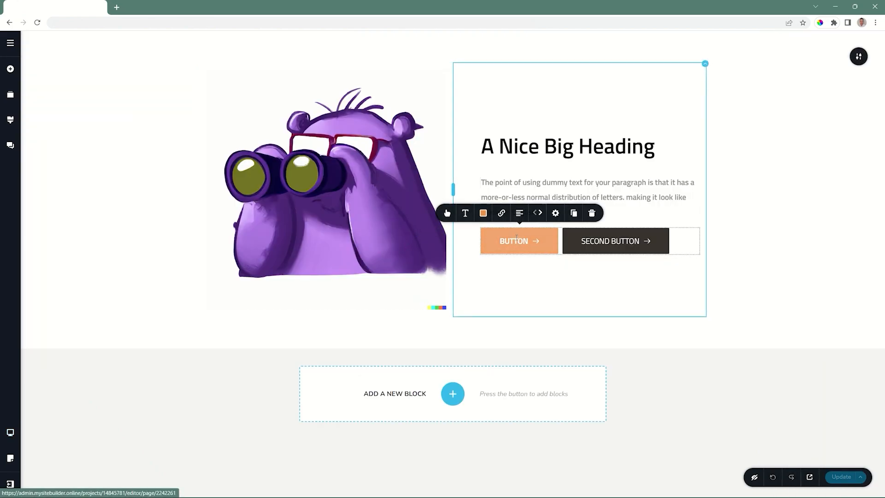
{"action": "left_click", "coordinate": [10, 433]}
{"action": "left_click", "coordinate": [55, 423]}
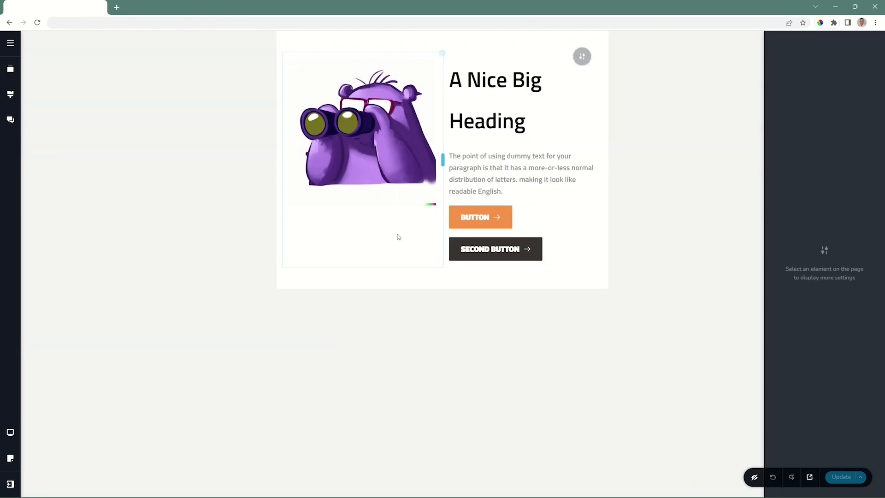
{"action": "left_click", "coordinate": [475, 215]}
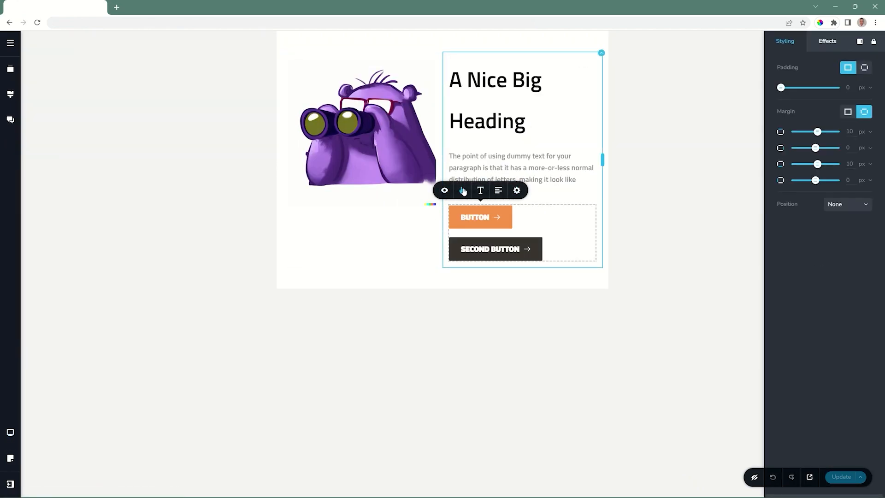
{"action": "left_click", "coordinate": [462, 190]}
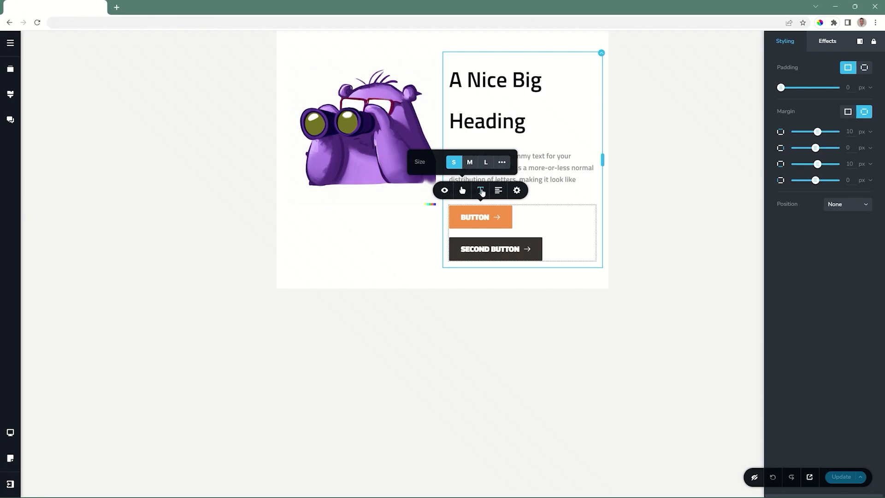
- Set the text size of both the orange and the dark button to 16 px in the tablet view
{"action": "left_click", "coordinate": [481, 192]}
{"action": "left_click", "coordinate": [470, 139]}
{"action": "left_click", "coordinate": [470, 139]}
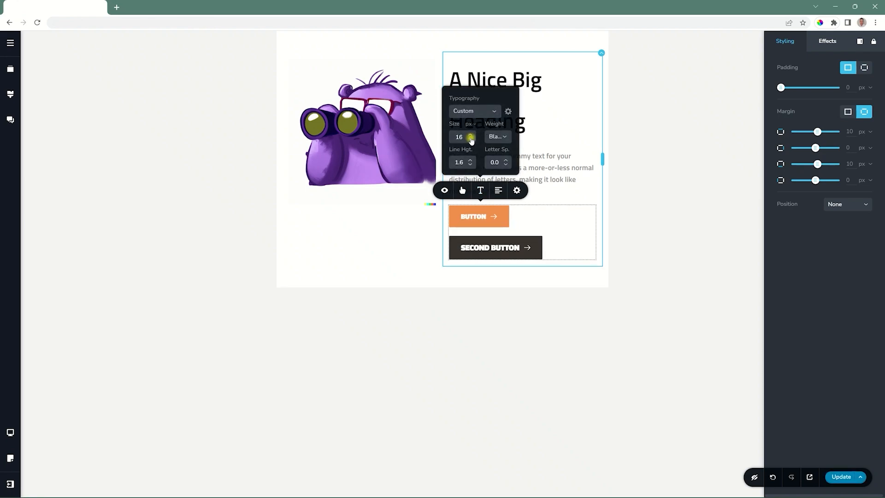
{"action": "left_click", "coordinate": [478, 269]}
{"action": "left_click", "coordinate": [481, 247]}
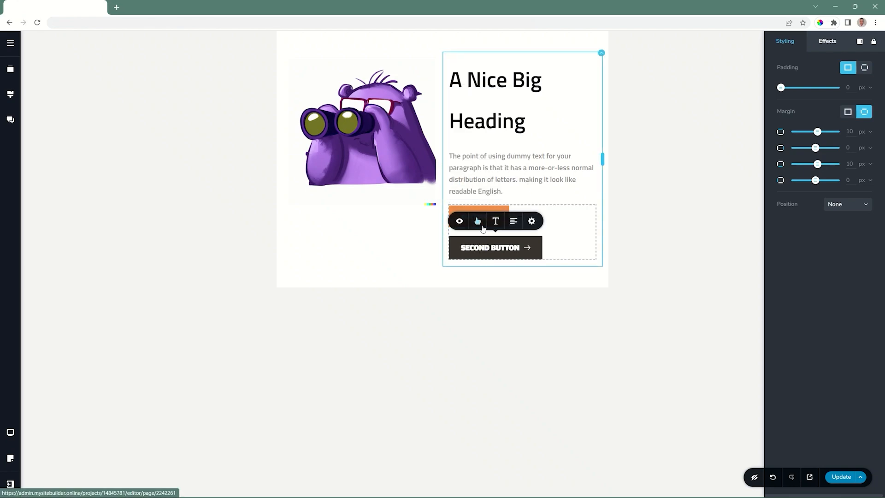
{"action": "left_click", "coordinate": [495, 221]}
{"action": "left_click", "coordinate": [484, 170]}
{"action": "left_click", "coordinate": [484, 170]}
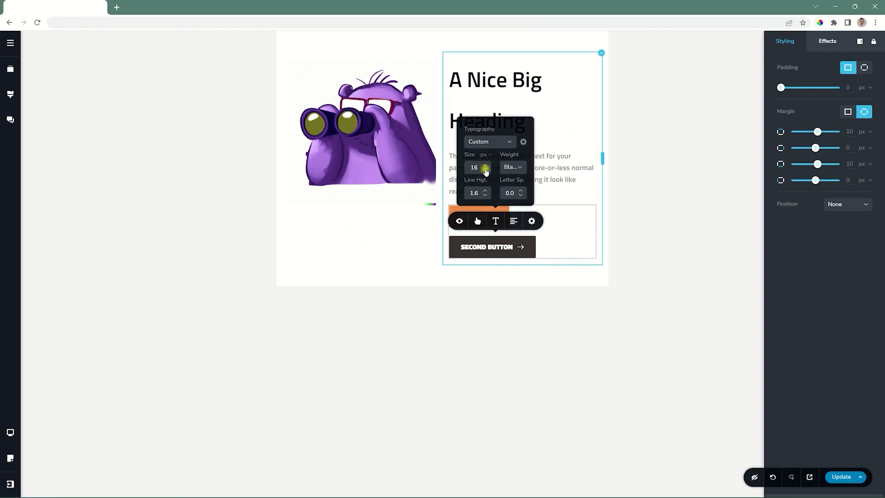
- Give the orange button a custom size with a width of 19 px in the tablet view
{"action": "left_click", "coordinate": [463, 211]}
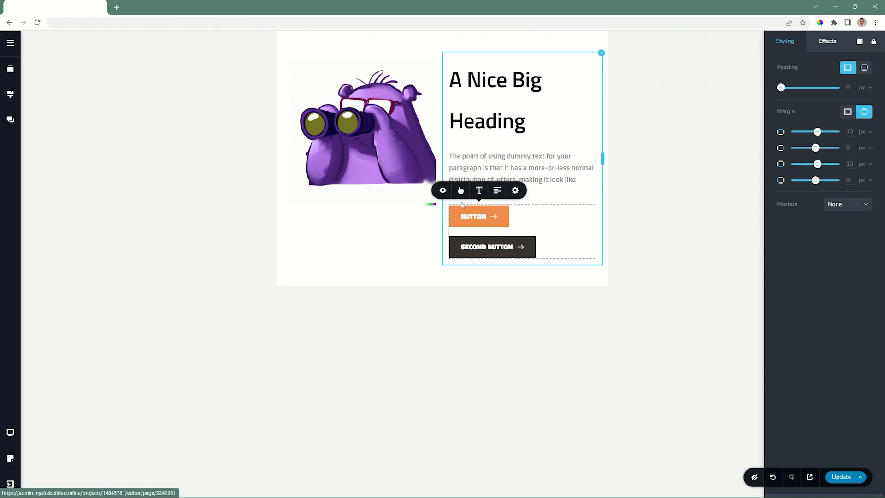
{"action": "left_click", "coordinate": [460, 191]}
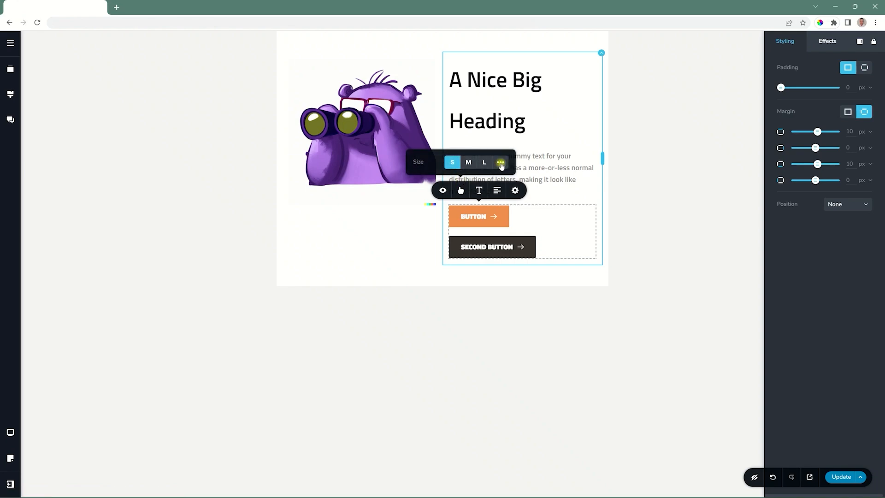
{"action": "left_click", "coordinate": [500, 162]}
{"action": "left_click_drag", "start_coordinate": [448, 155], "coordinate": [447, 152]}
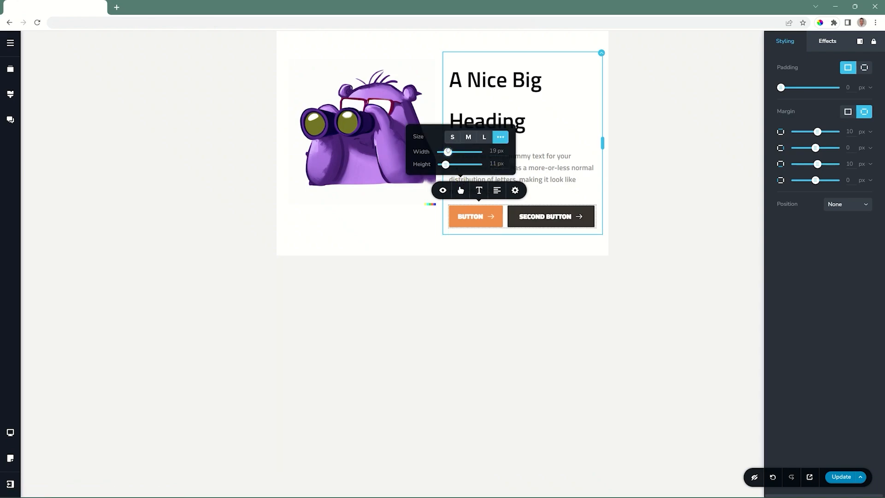
- Switch the second button to a custom size with a slightly smaller width, and check the desktop layout
{"action": "left_click", "coordinate": [557, 216]}
{"action": "left_click", "coordinate": [531, 191]}
{"action": "left_click", "coordinate": [572, 163]}
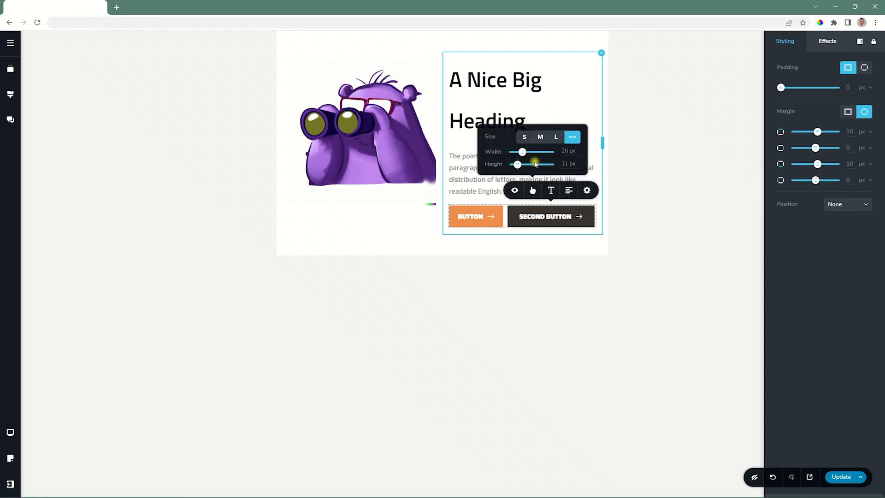
{"action": "left_click_drag", "start_coordinate": [523, 156], "coordinate": [519, 152]}
{"action": "left_click", "coordinate": [590, 174]}
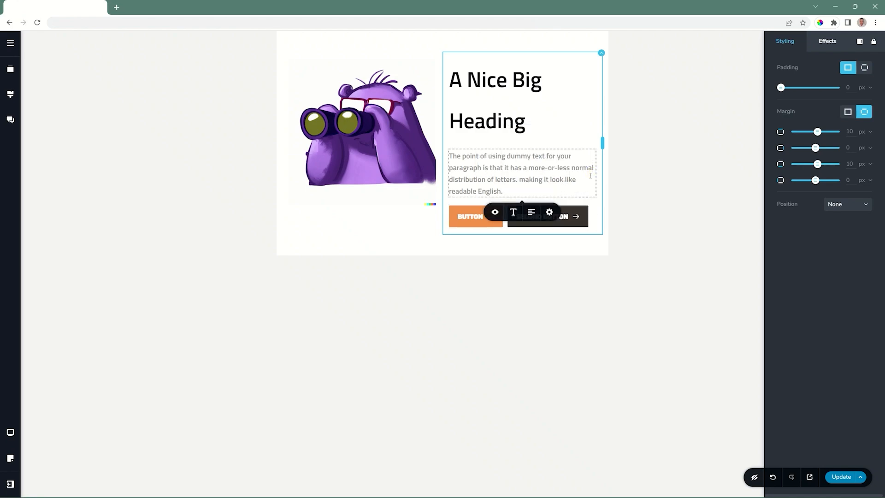
{"action": "left_click", "coordinate": [11, 434]}
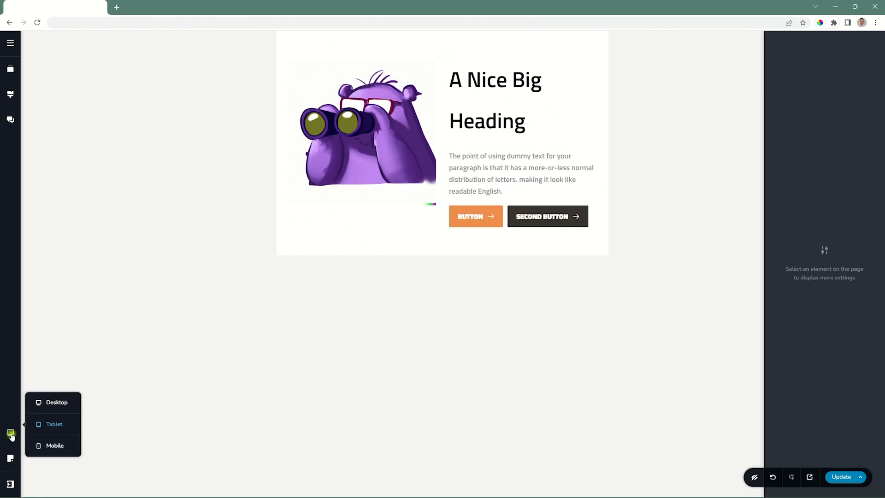
{"action": "left_click", "coordinate": [48, 401]}
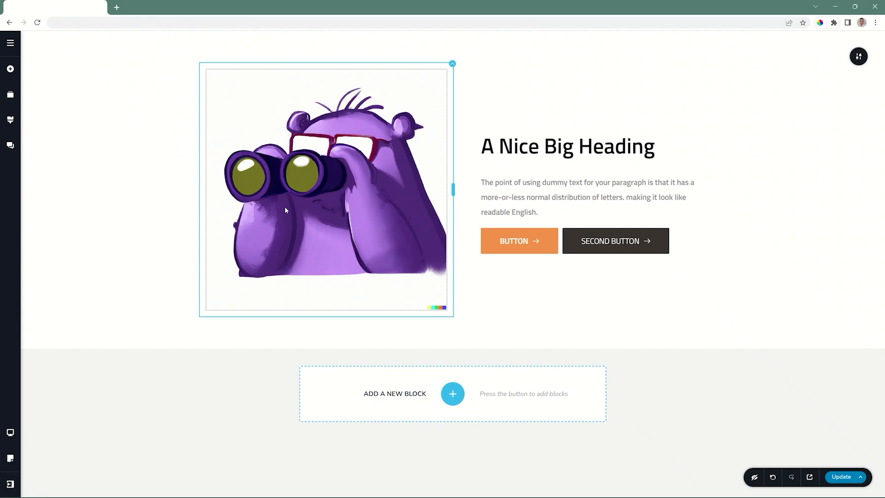
- In the tablet view, narrow the image column to about 32.1% and widen the text column until the heading fits on one line
{"action": "left_click", "coordinate": [10, 432]}
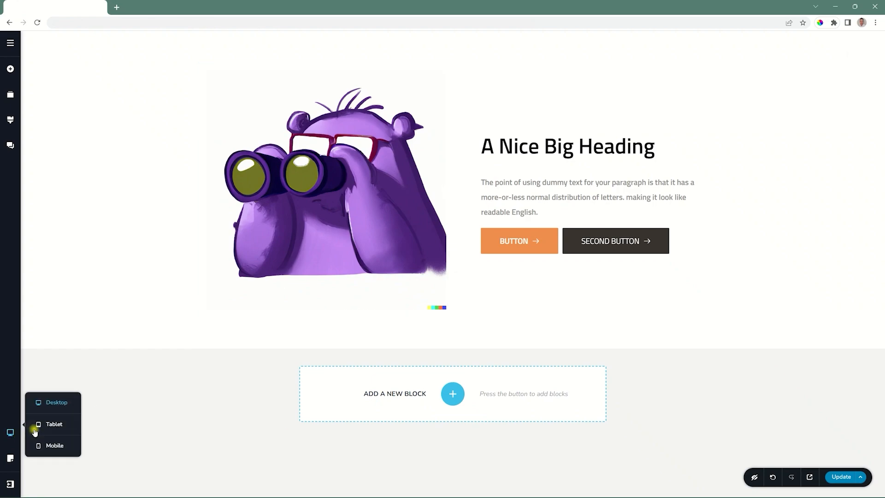
{"action": "left_click", "coordinate": [43, 424]}
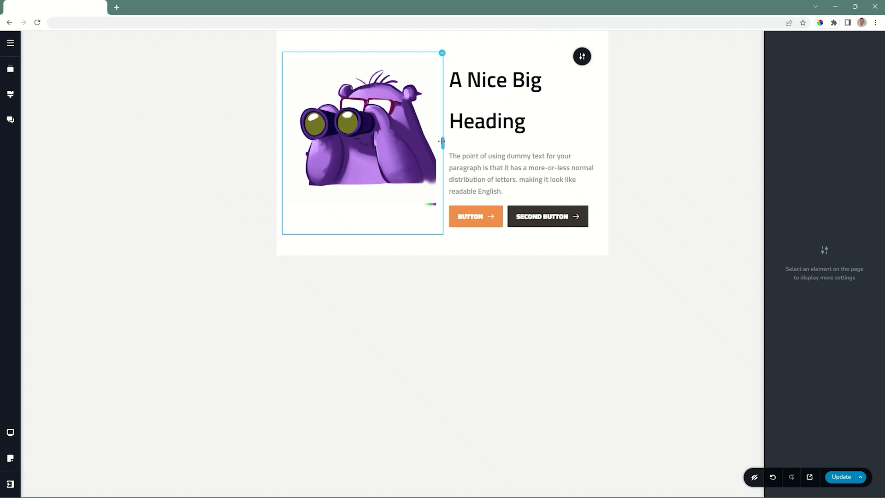
{"action": "left_click_drag", "start_coordinate": [442, 141], "coordinate": [383, 140]}
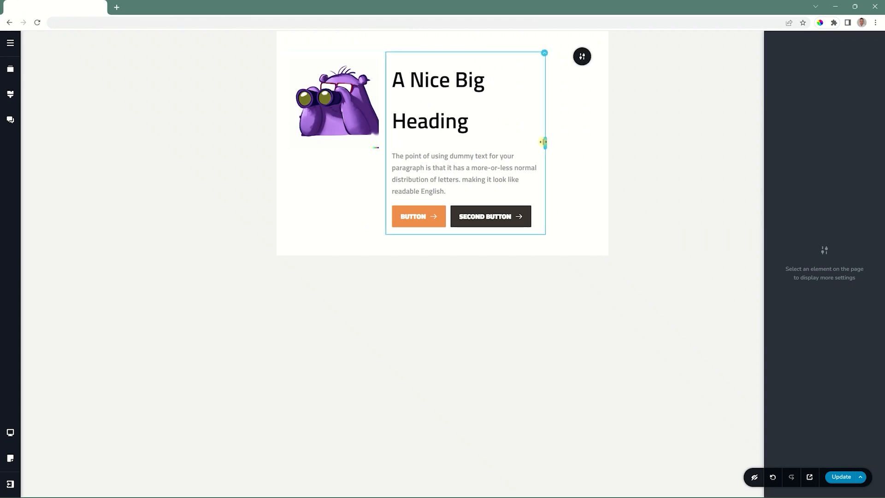
{"action": "left_click_drag", "start_coordinate": [544, 142], "coordinate": [585, 142]}
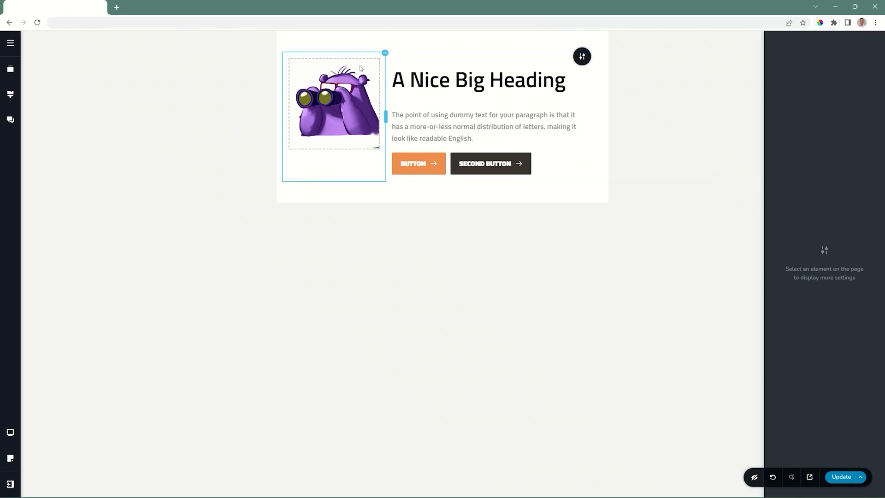
- Centre the image column's content vertically in the tablet view
{"action": "left_click", "coordinate": [385, 53]}
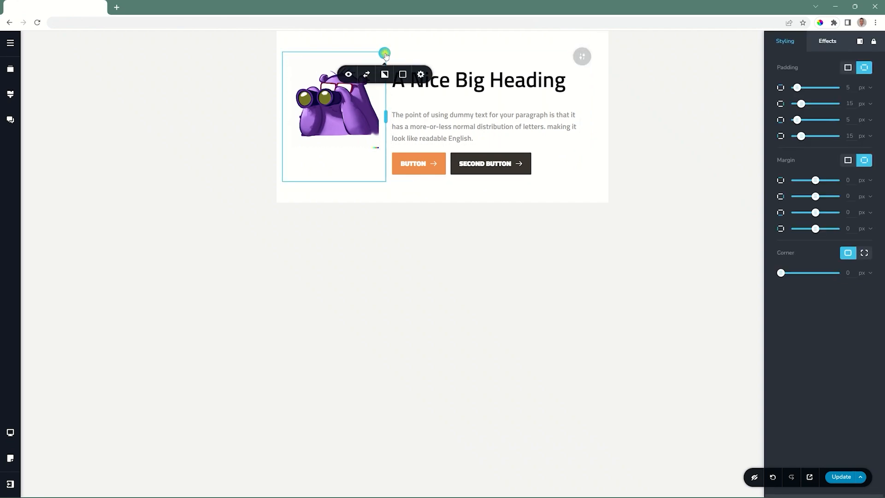
{"action": "left_click", "coordinate": [421, 75]}
{"action": "left_click", "coordinate": [428, 144]}
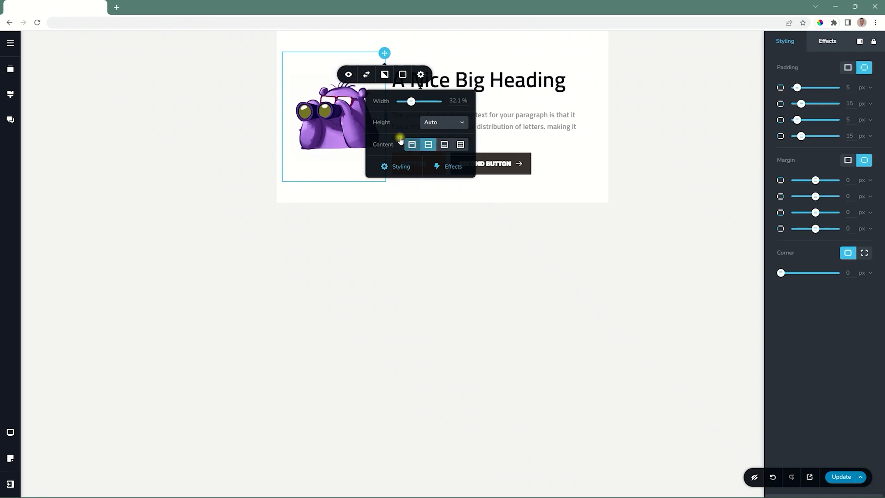
{"action": "left_click", "coordinate": [618, 187]}
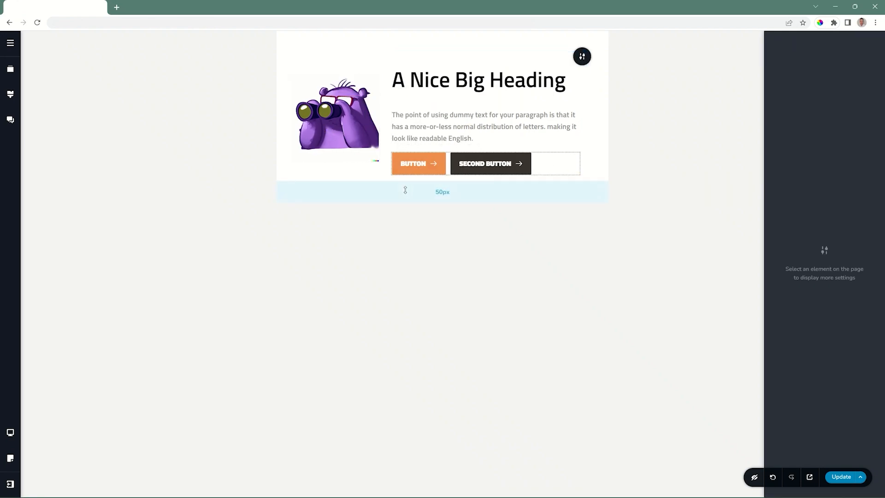
- Check the page in the desktop view and switch to the mobile view
{"action": "left_click", "coordinate": [10, 432]}
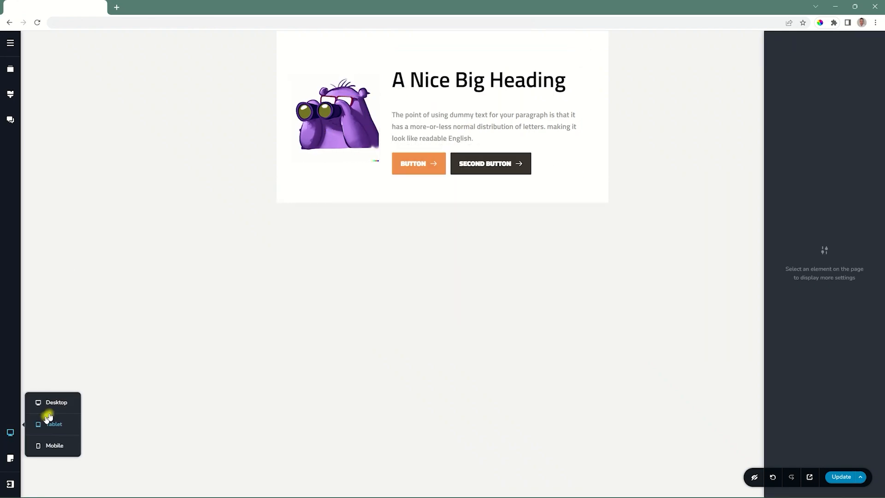
{"action": "left_click", "coordinate": [56, 402]}
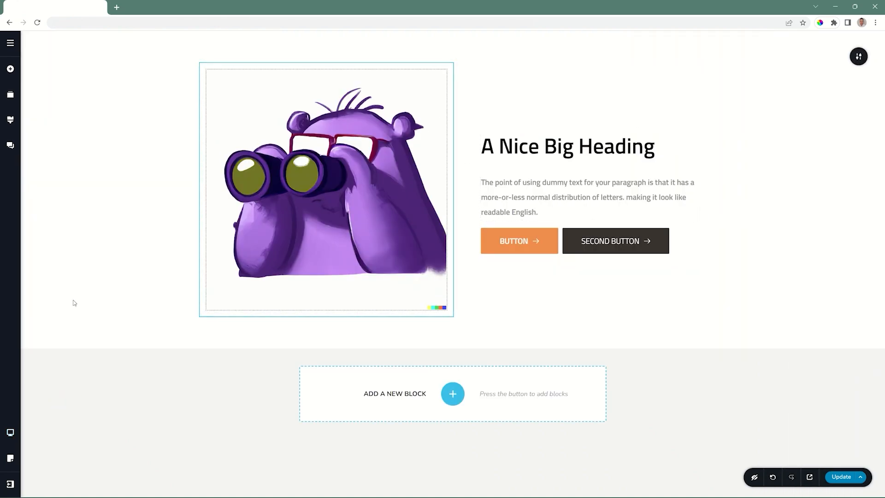
{"action": "left_click", "coordinate": [10, 432]}
{"action": "left_click", "coordinate": [56, 445]}
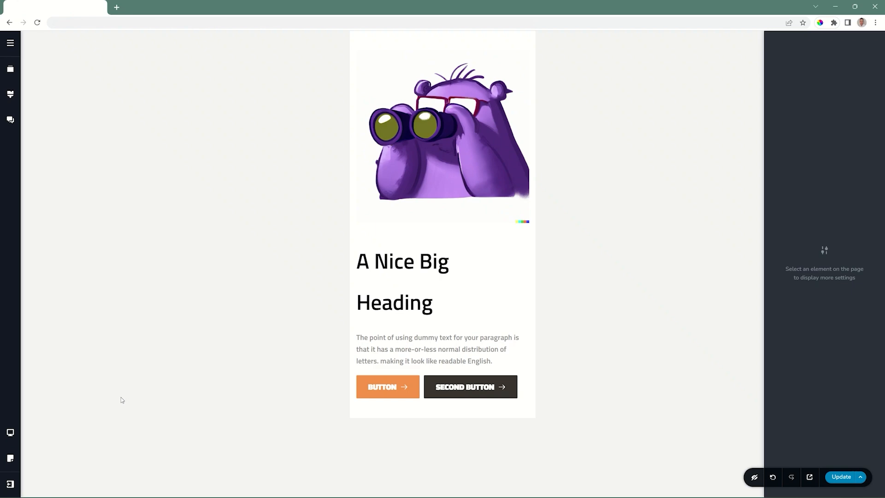
- Try narrowing the image column and the text column so they sit side by side in the mobile view, and undo it
{"action": "left_click", "coordinate": [463, 184]}
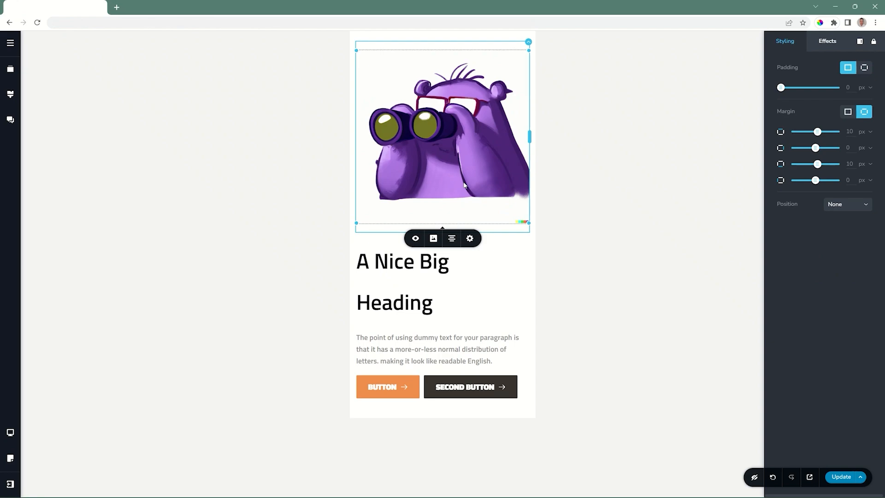
{"action": "left_click_drag", "start_coordinate": [525, 134], "coordinate": [432, 136]}
{"action": "left_click_drag", "start_coordinate": [524, 225], "coordinate": [445, 223]}
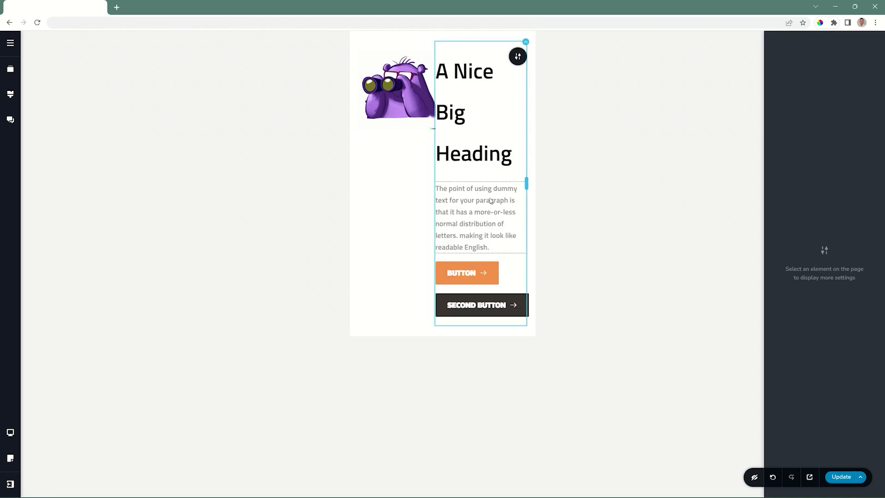
{"action": "key", "text": "ctrl+z"}
{"action": "key", "text": "ctrl+z"}
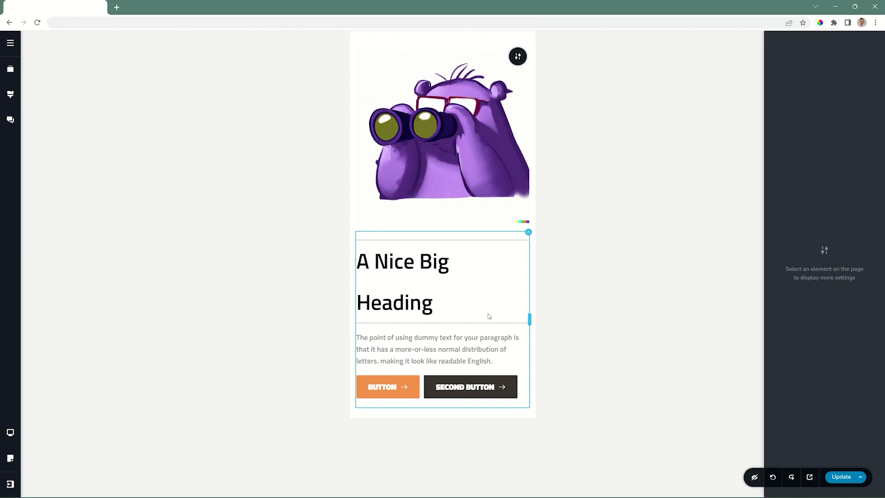
- Swap the column order so the text sits above the image in the mobile view, and check the tablet and desktop layouts
{"action": "left_click", "coordinate": [528, 233]}
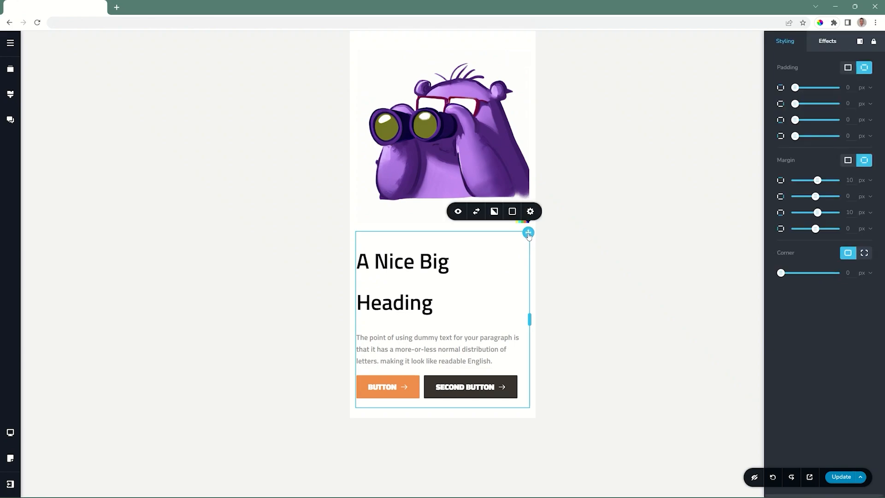
{"action": "left_click", "coordinate": [477, 212]}
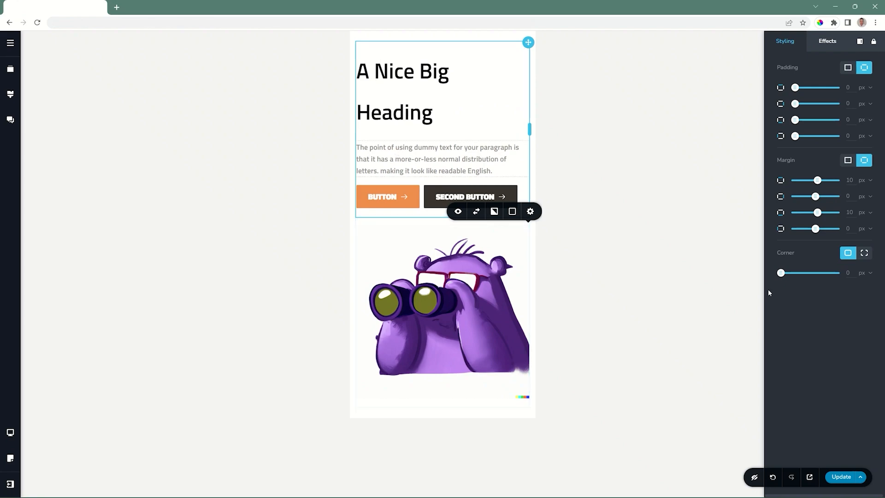
{"action": "left_click", "coordinate": [9, 433]}
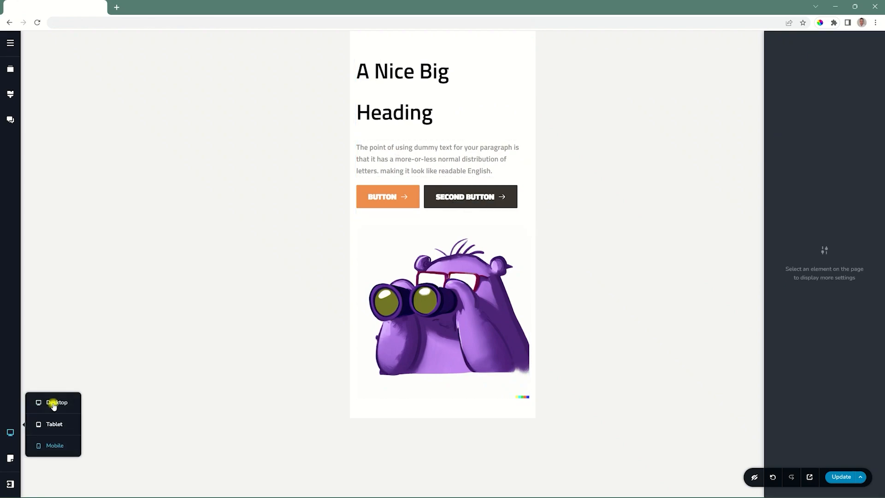
{"action": "left_click", "coordinate": [50, 423]}
{"action": "left_click", "coordinate": [10, 432]}
{"action": "left_click", "coordinate": [49, 400]}
{"action": "left_click", "coordinate": [10, 433]}
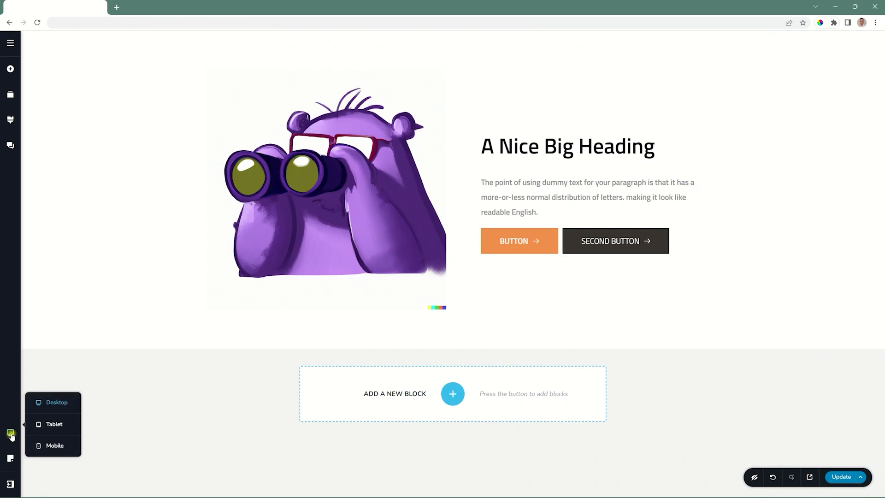
{"action": "left_click", "coordinate": [52, 445]}
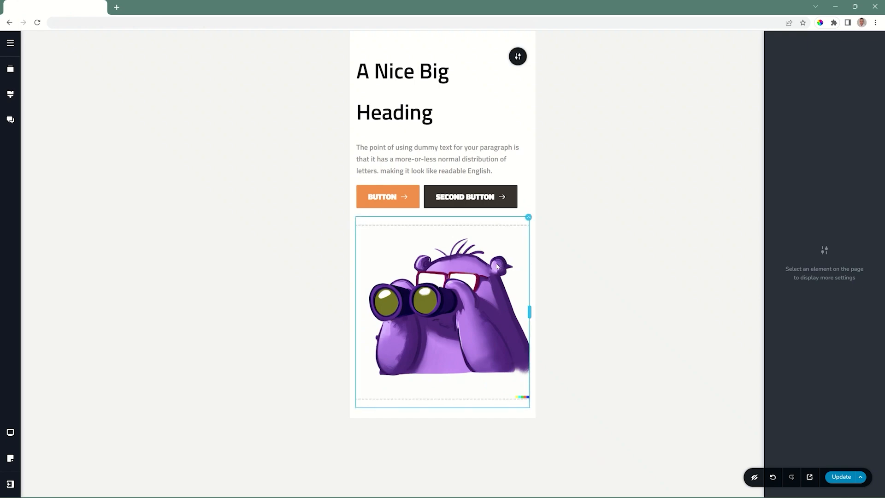
- Hide the whole column containing the image in the mobile view
{"action": "left_click", "coordinate": [448, 296]}
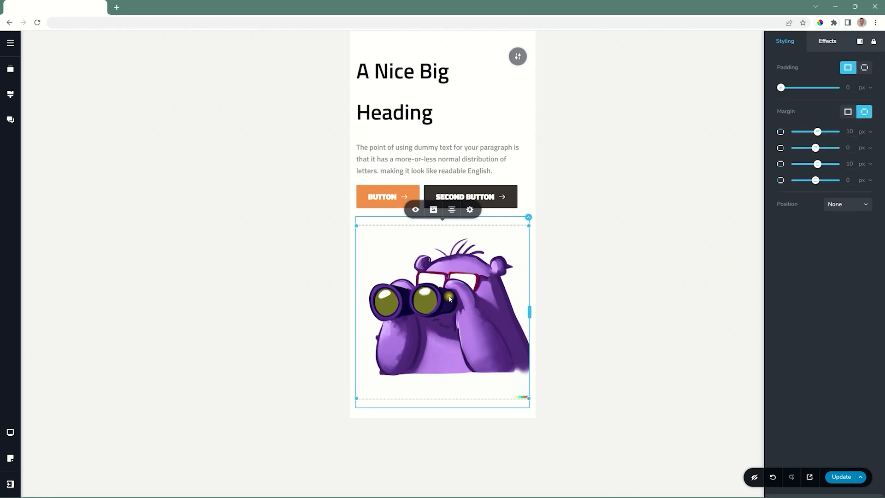
{"action": "left_click", "coordinate": [528, 219]}
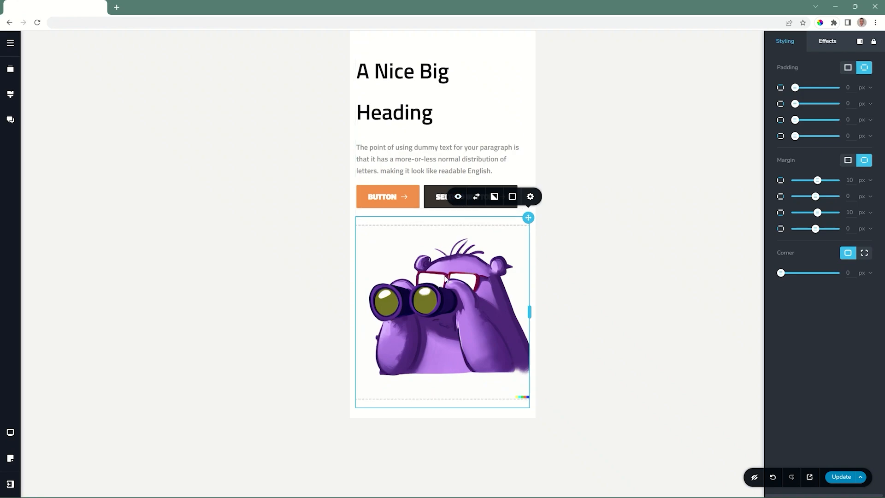
{"action": "left_click", "coordinate": [440, 220]}
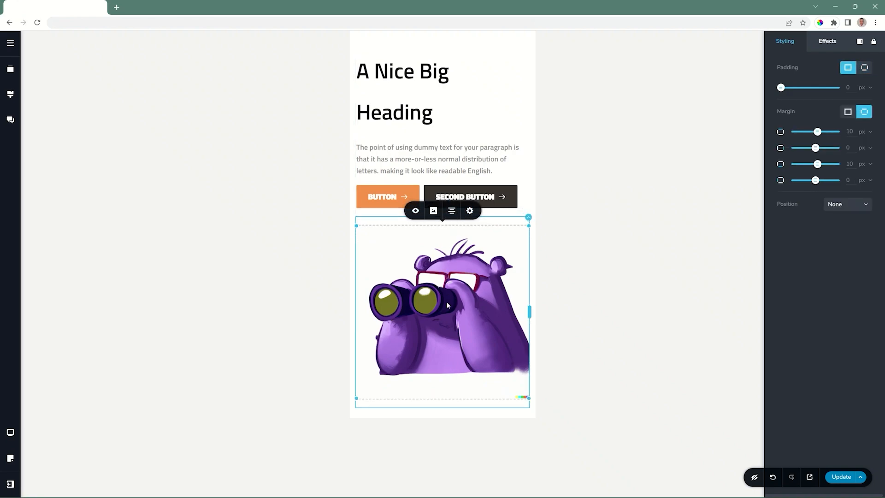
{"action": "left_click", "coordinate": [528, 217]}
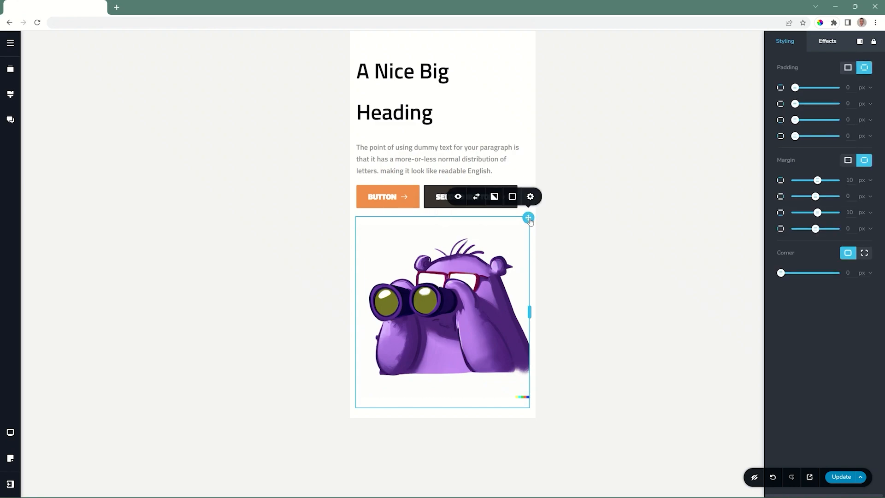
{"action": "left_click", "coordinate": [457, 198]}
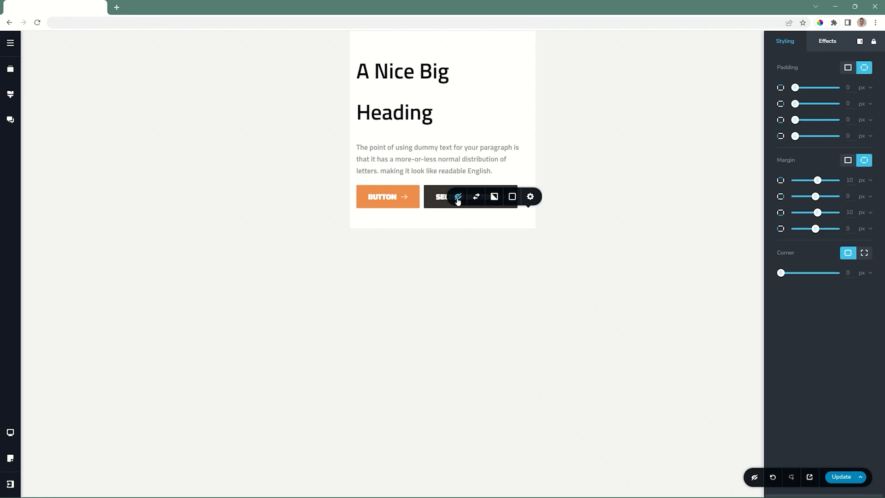
- Check the image column in the tablet and desktop views, and return to the mobile view
{"action": "left_click", "coordinate": [11, 432]}
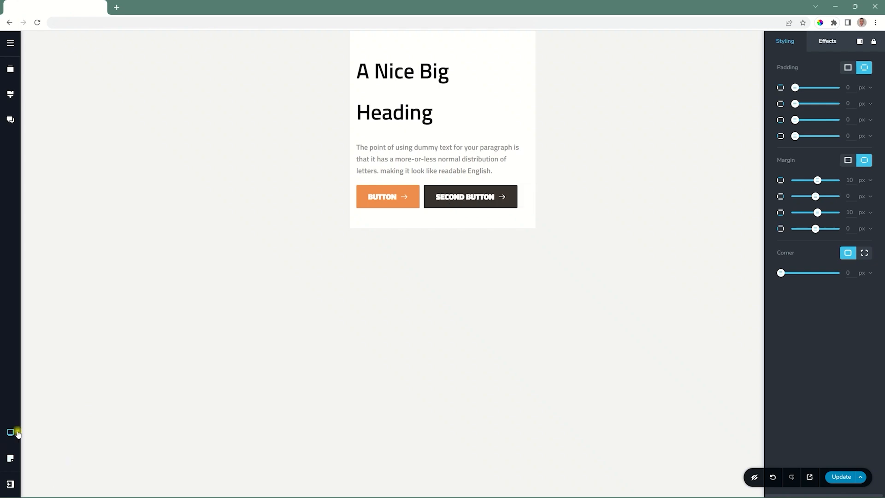
{"action": "left_click", "coordinate": [41, 426]}
{"action": "left_click", "coordinate": [10, 432]}
{"action": "left_click", "coordinate": [42, 405]}
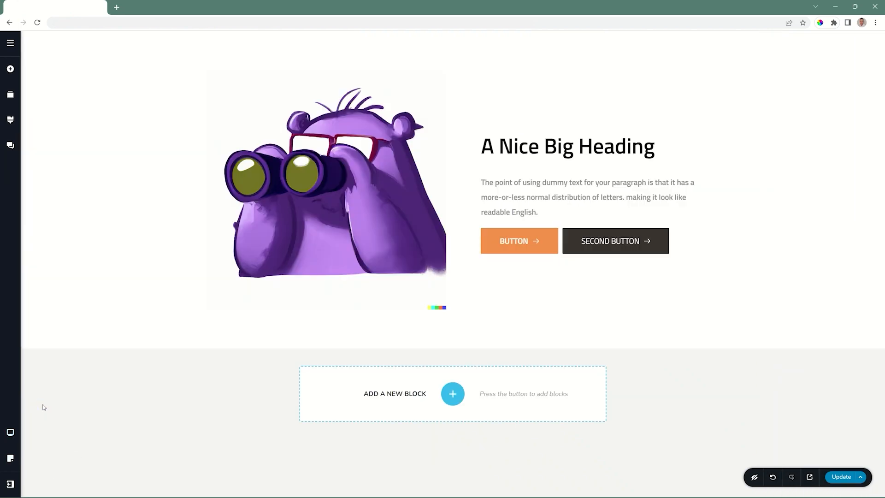
{"action": "left_click", "coordinate": [10, 431]}
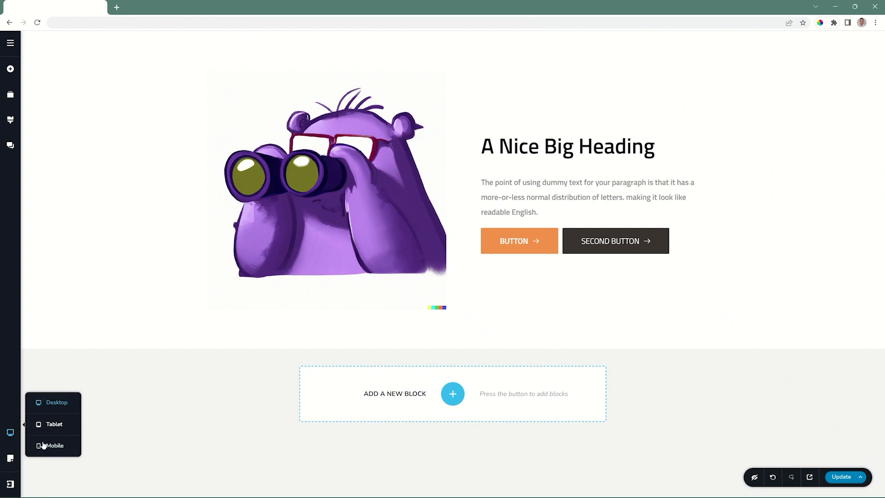
{"action": "left_click", "coordinate": [43, 445]}
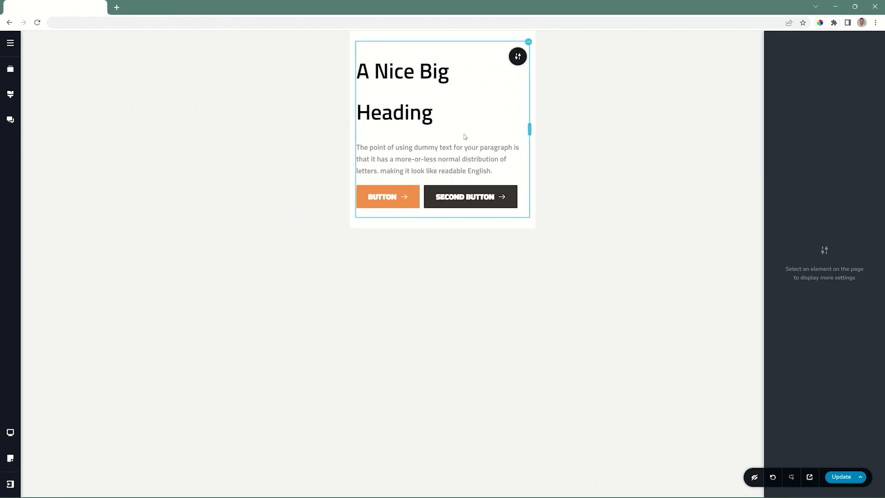
- Display hidden elements in the editor and make the image column visible on mobile again
{"action": "left_click", "coordinate": [754, 478]}
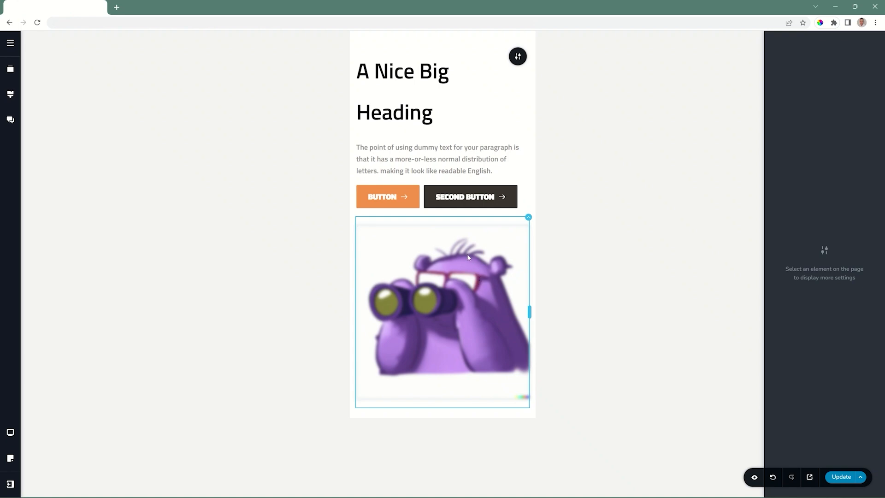
{"action": "left_click", "coordinate": [528, 217]}
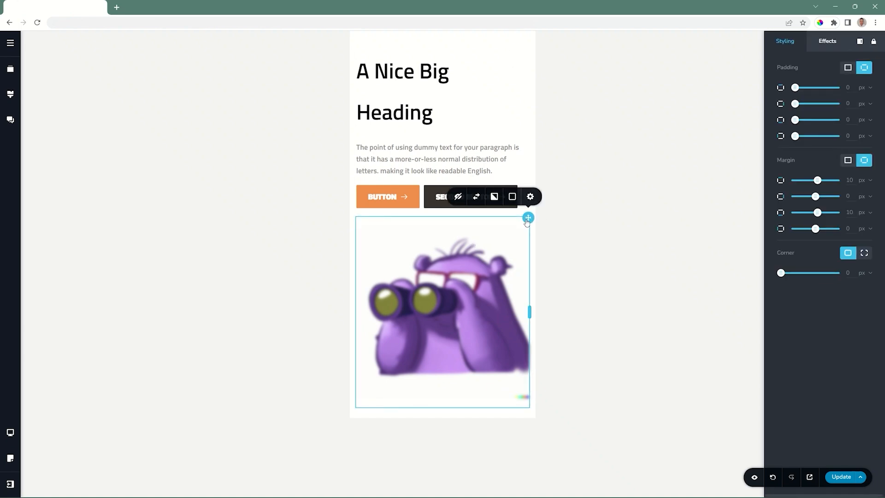
{"action": "left_click", "coordinate": [457, 198]}
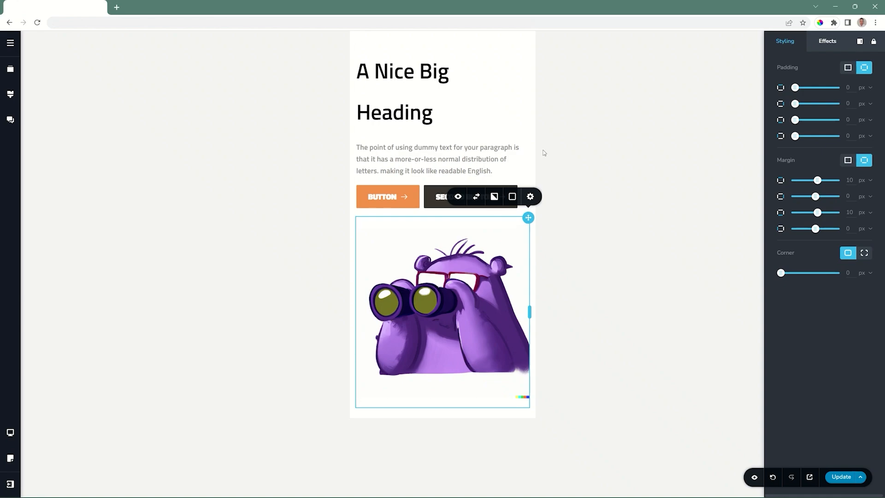
- In the desktop view, turn off Show on Desktop in the hero block's advanced styling settings
{"action": "left_click", "coordinate": [10, 432]}
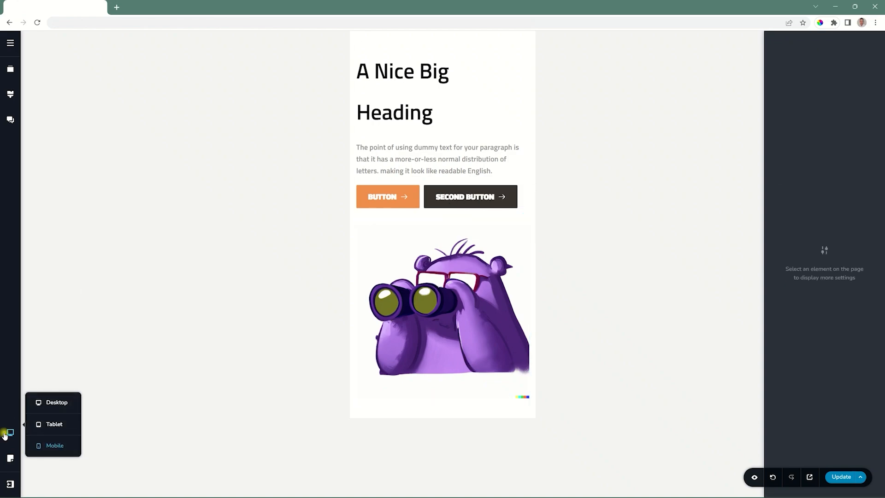
{"action": "left_click", "coordinate": [52, 402]}
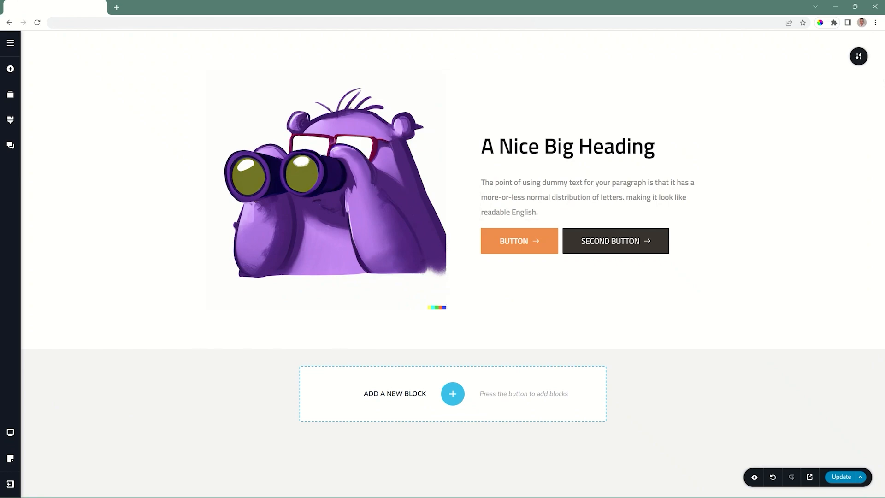
{"action": "left_click", "coordinate": [856, 56]}
{"action": "left_click", "coordinate": [819, 56]}
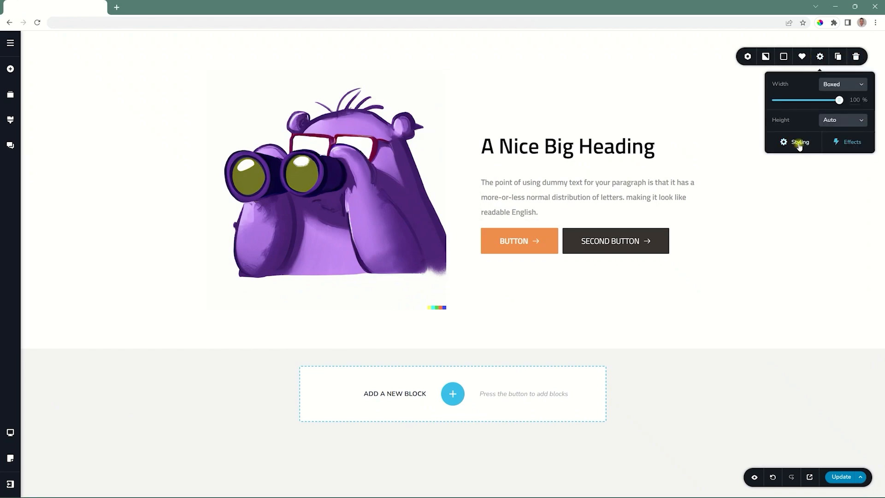
{"action": "left_click", "coordinate": [799, 143]}
{"action": "left_click", "coordinate": [811, 68]}
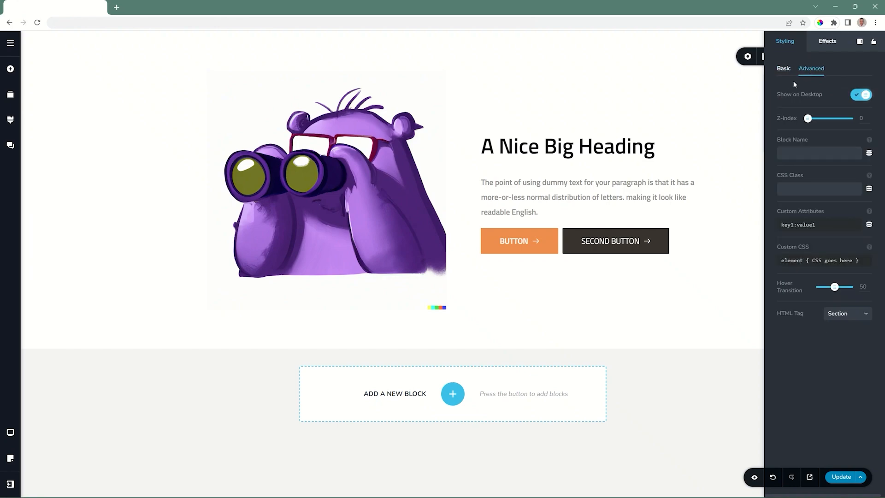
{"action": "left_click", "coordinate": [861, 95]}
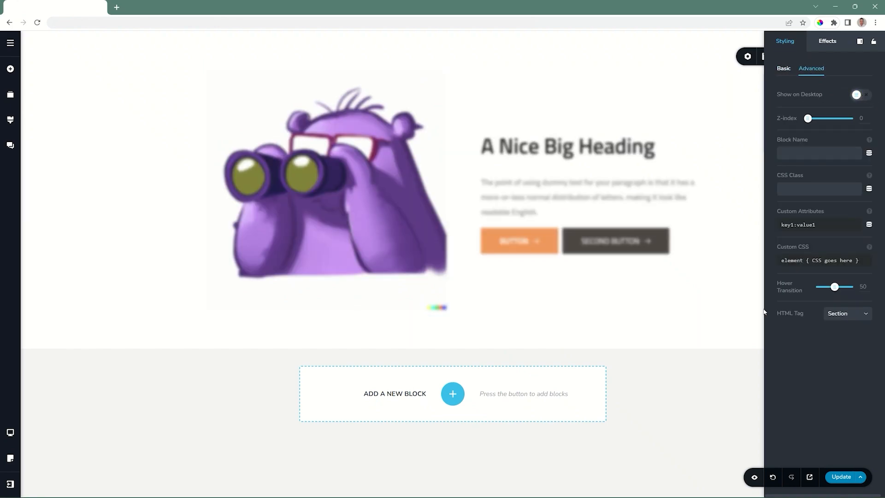
- Check the block in the tablet and mobile views, and return to the desktop view
{"action": "left_click", "coordinate": [10, 432]}
{"action": "left_click", "coordinate": [44, 424]}
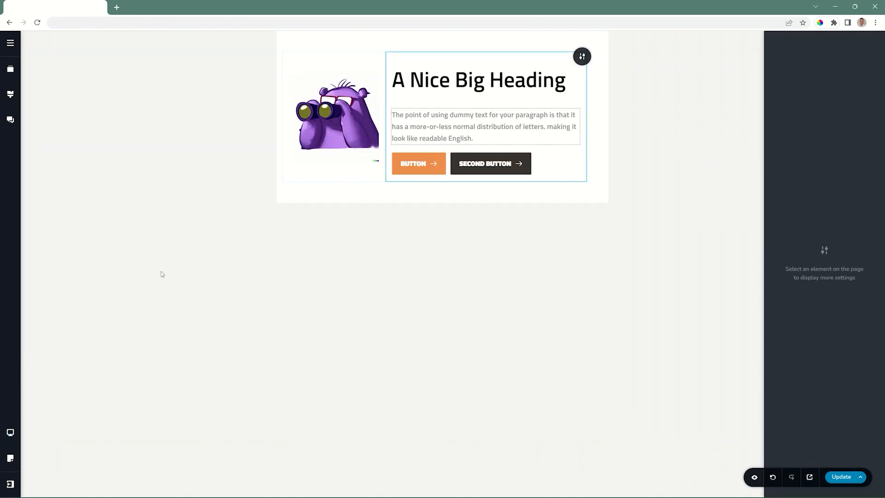
{"action": "left_click", "coordinate": [11, 432]}
{"action": "left_click", "coordinate": [45, 444]}
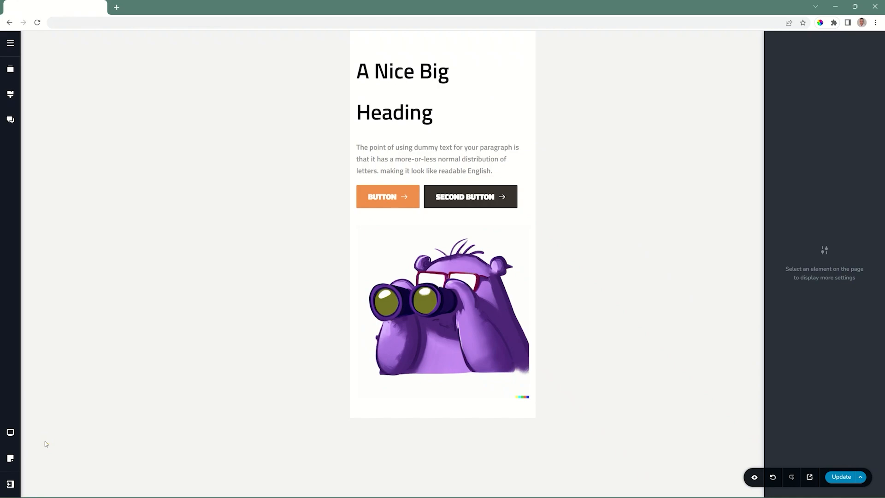
{"action": "left_click", "coordinate": [11, 431]}
{"action": "left_click", "coordinate": [55, 401]}
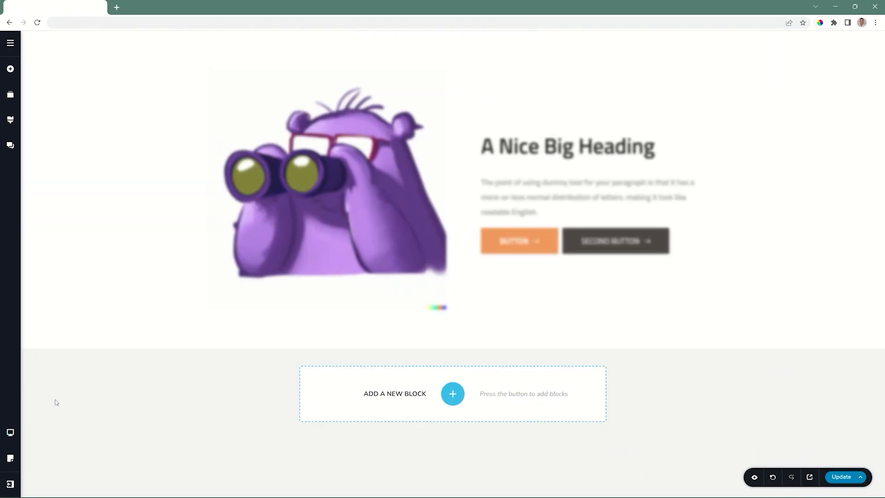